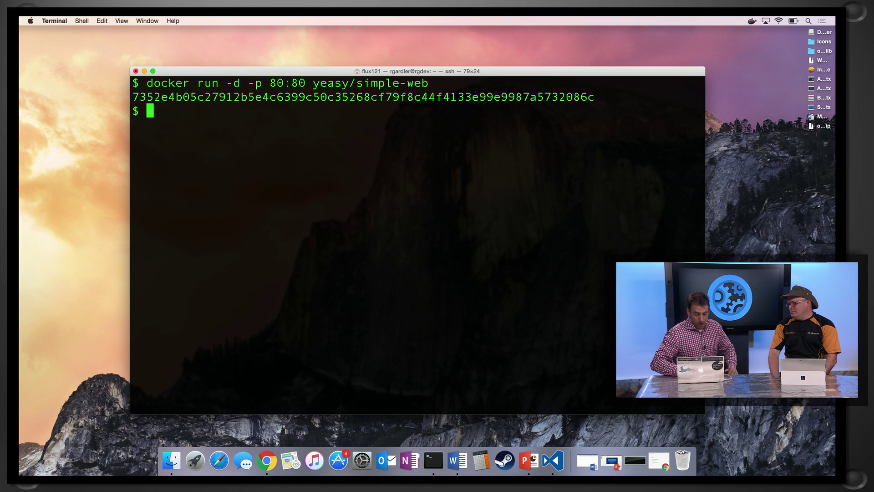
- Reload the web container's page in Chrome, then switch back to the Terminal window
left_click(659, 460)
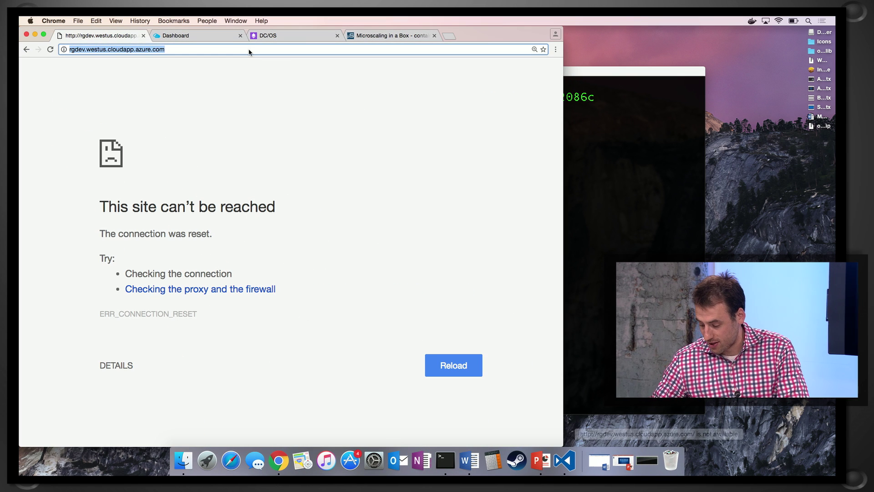
key("Return")
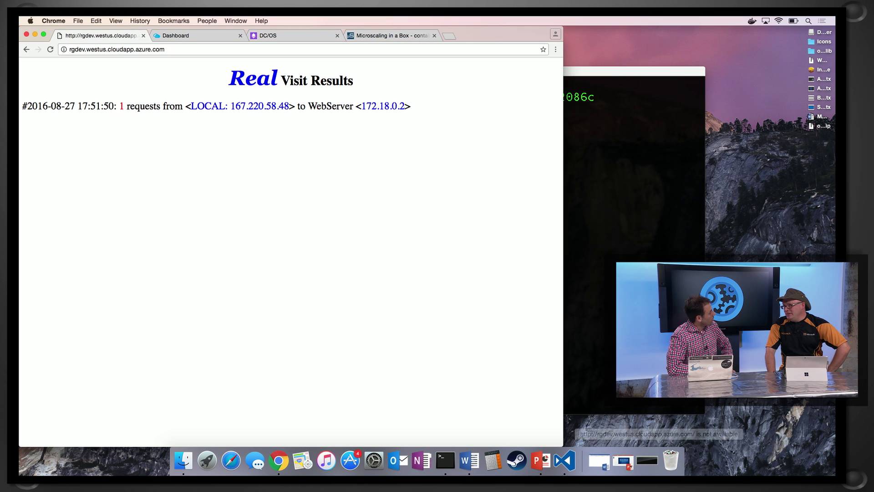
left_click(566, 118)
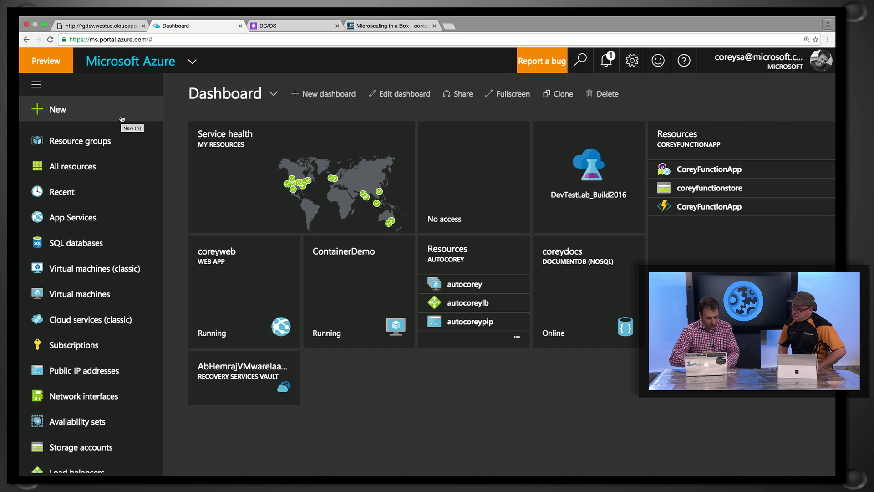
- Start creating an Azure Container Service from New > Containers in the marketplace
left_click(122, 120)
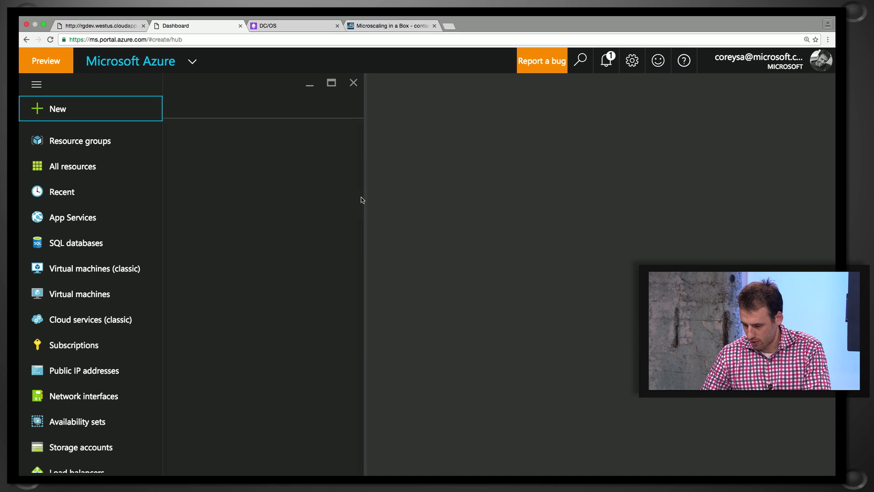
scroll(245, 328, "down", 2)
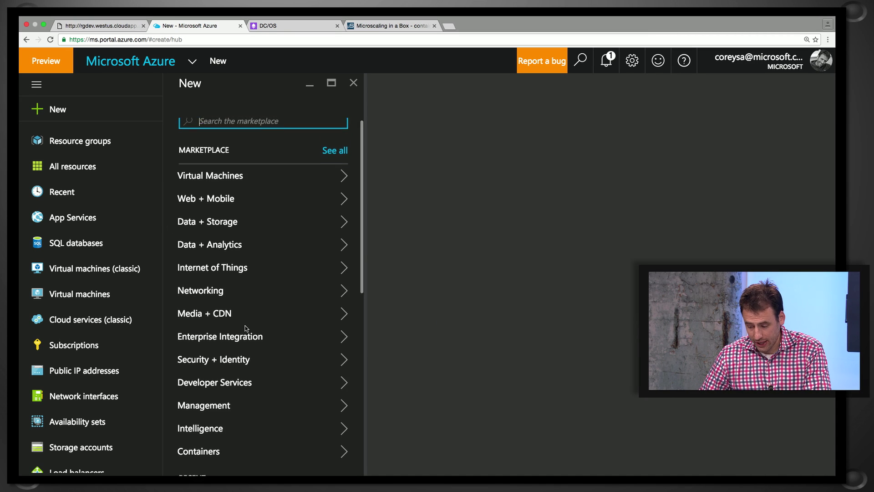
left_click(208, 421)
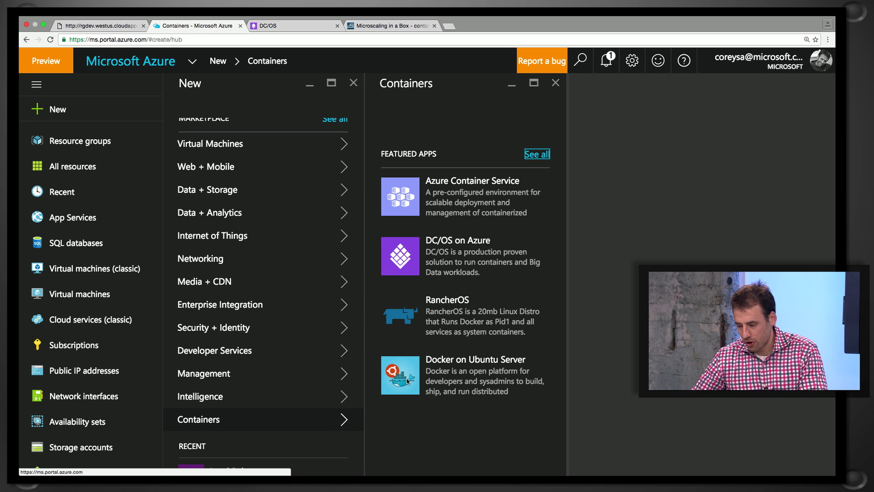
left_click(489, 200)
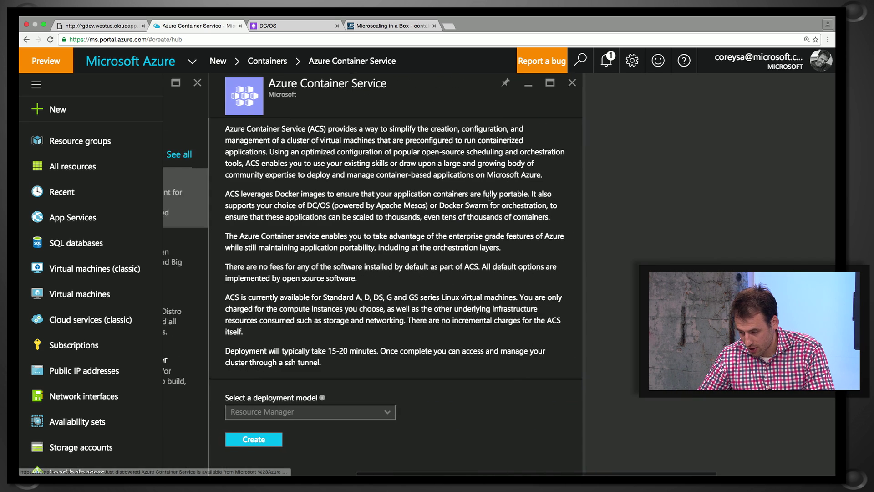
left_click(224, 445)
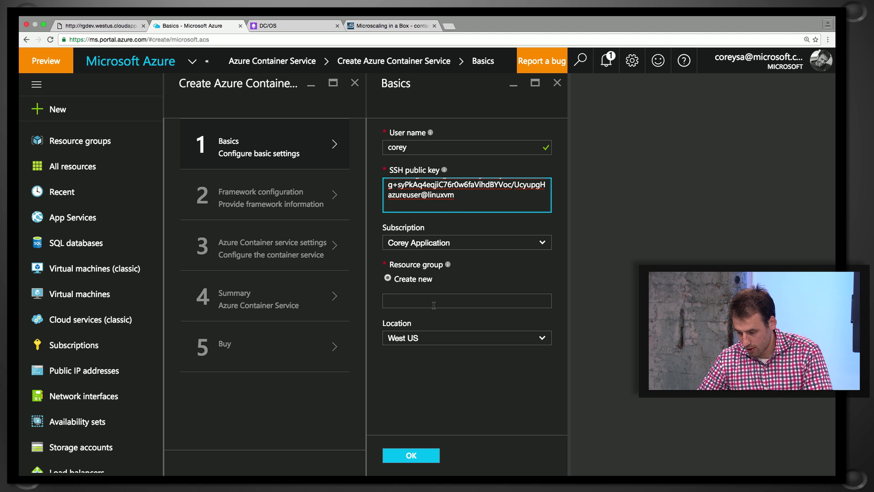
- Enter a new resource group on Basics, then choose Swarm as the orchestrator
left_click(462, 299)
type("corey")
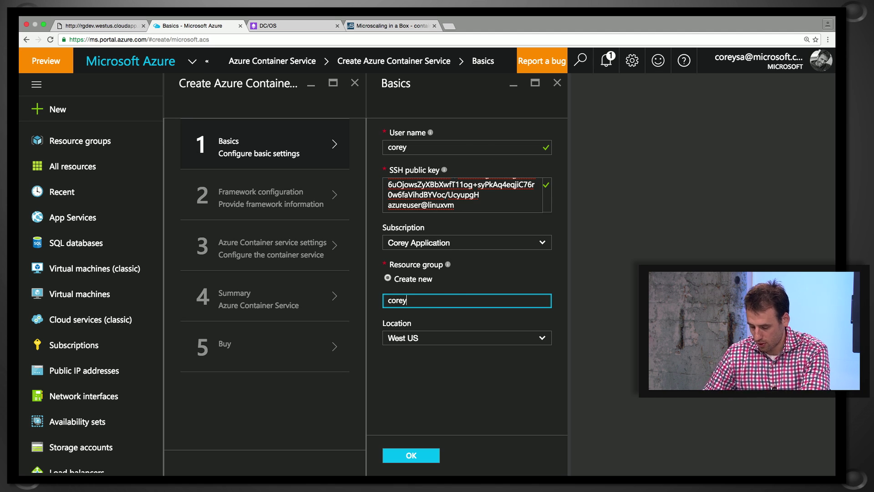
type("ASC")
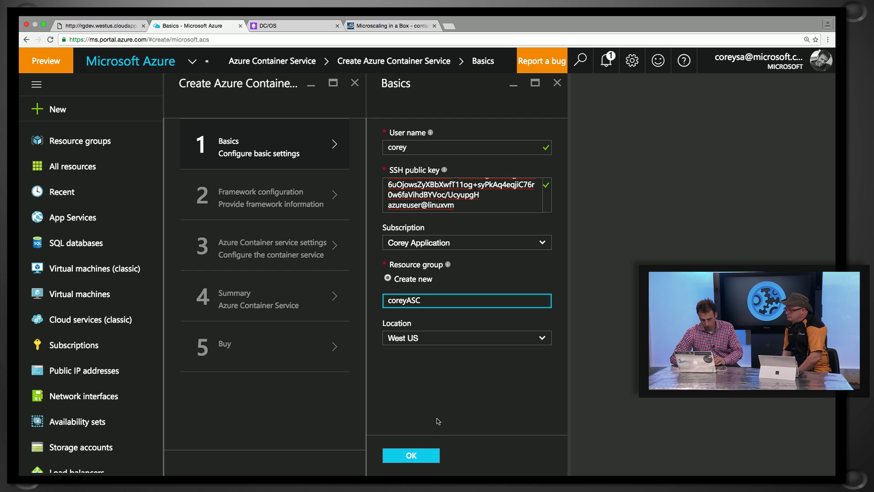
left_click(410, 455)
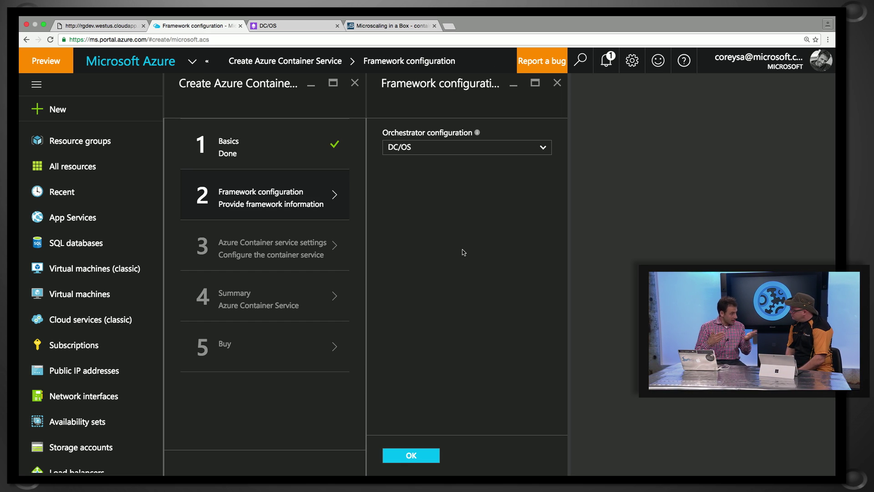
left_click(510, 148)
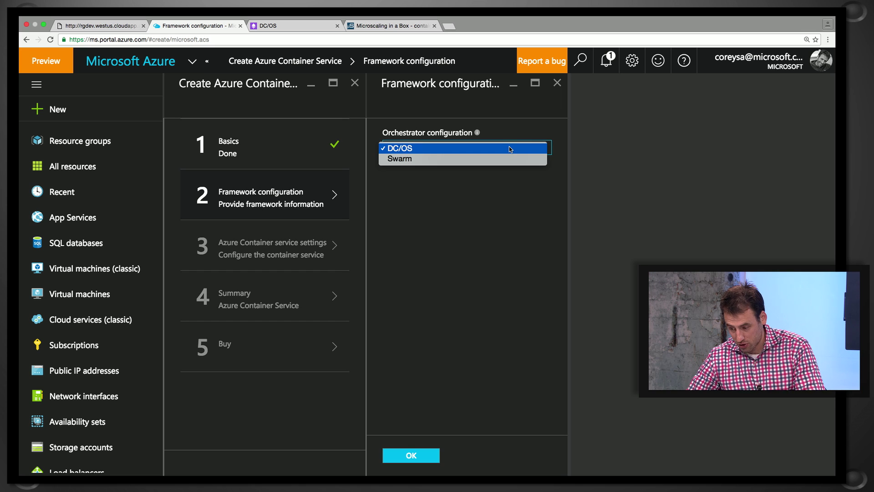
left_click(503, 158)
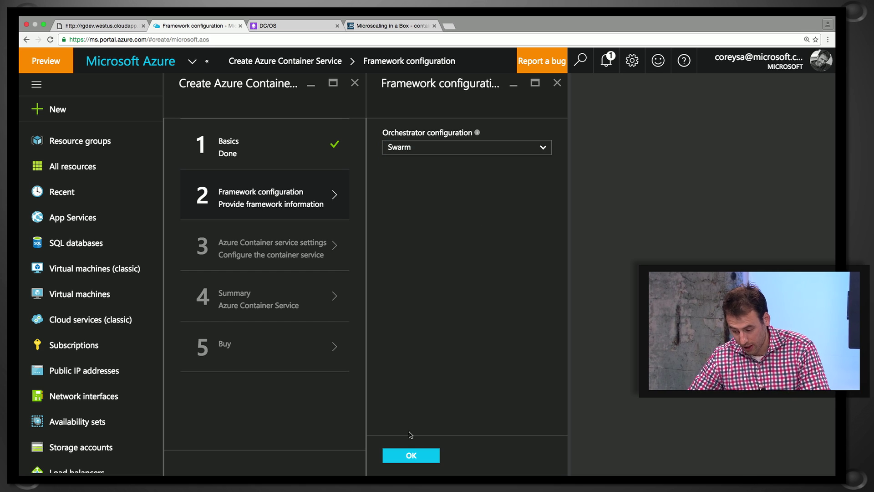
left_click(406, 456)
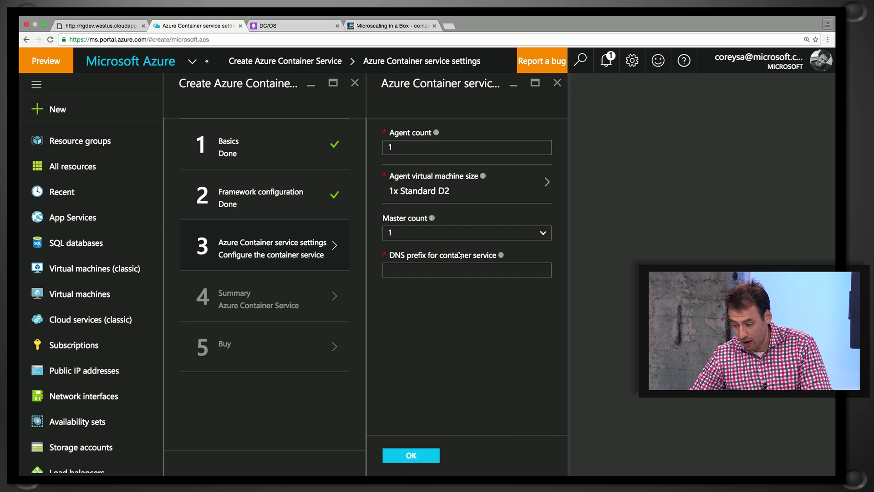
- Set the master count to 3, enter a DNS prefix, and confirm the settings
left_click(536, 235)
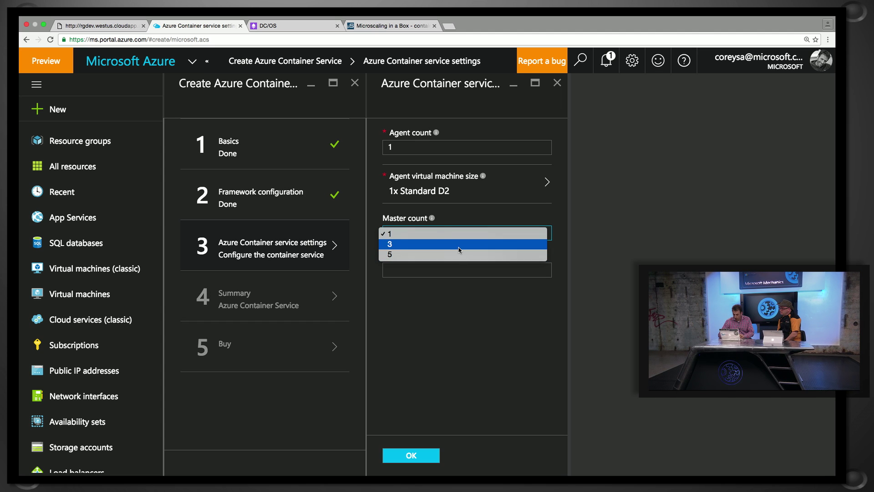
left_click(519, 244)
left_click(492, 276)
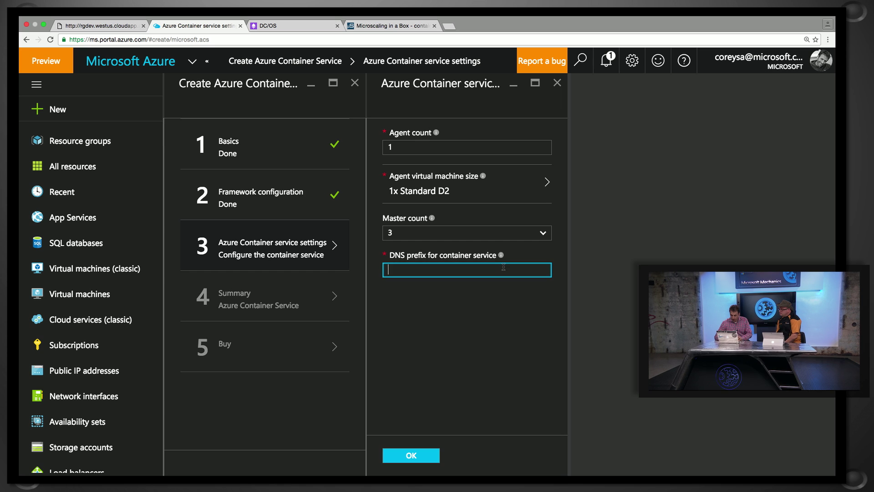
type("coreyA")
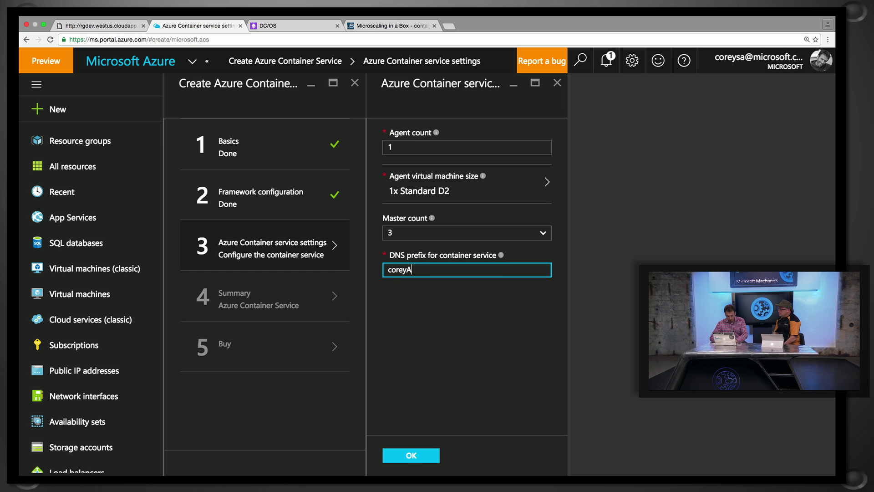
type("SC")
left_click(399, 457)
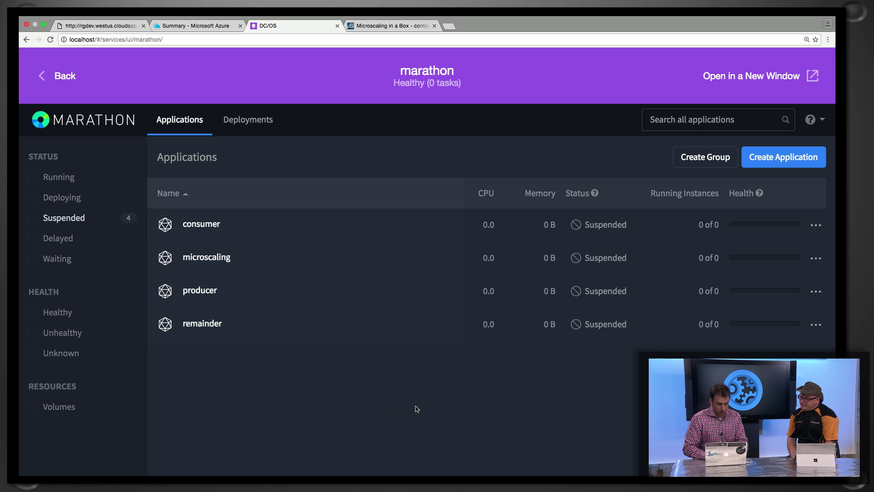
- Open the actions menu on the suspended microscaling app's row
left_click(817, 259)
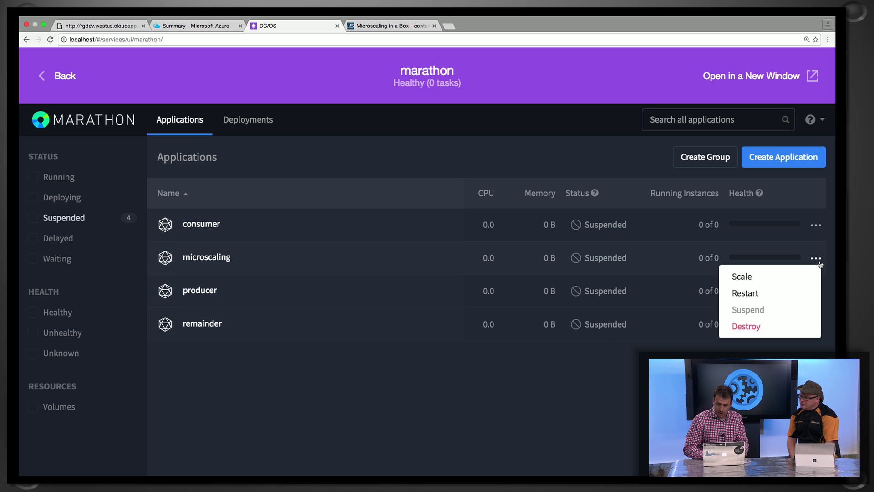
- Scale the microscaling app to 1 instance and view the Microscaling in a Box metrics page
left_click(757, 276)
type("1")
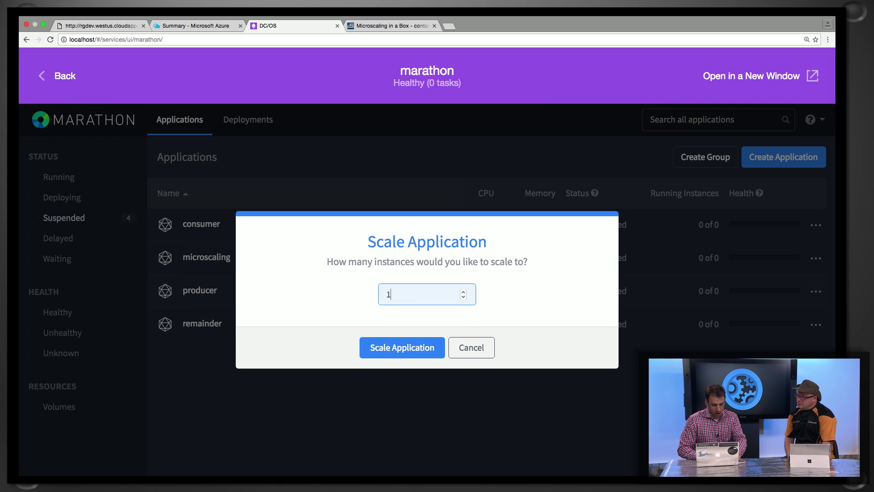
left_click(390, 348)
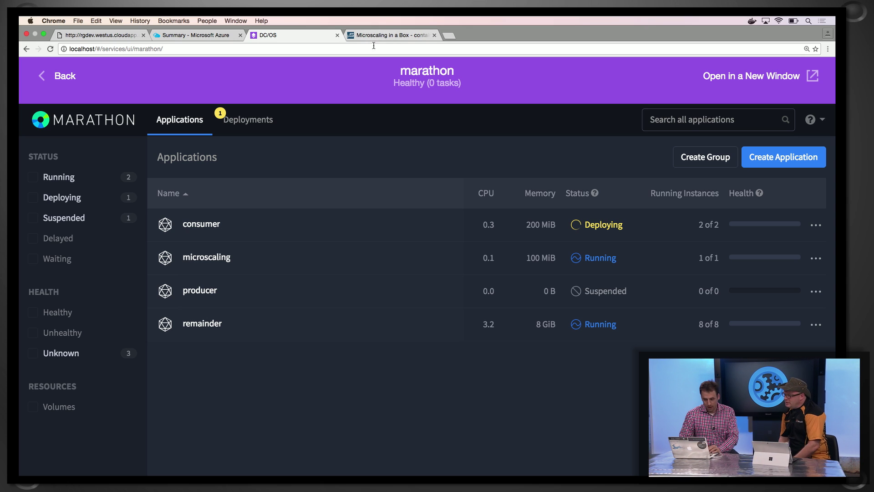
left_click(384, 36)
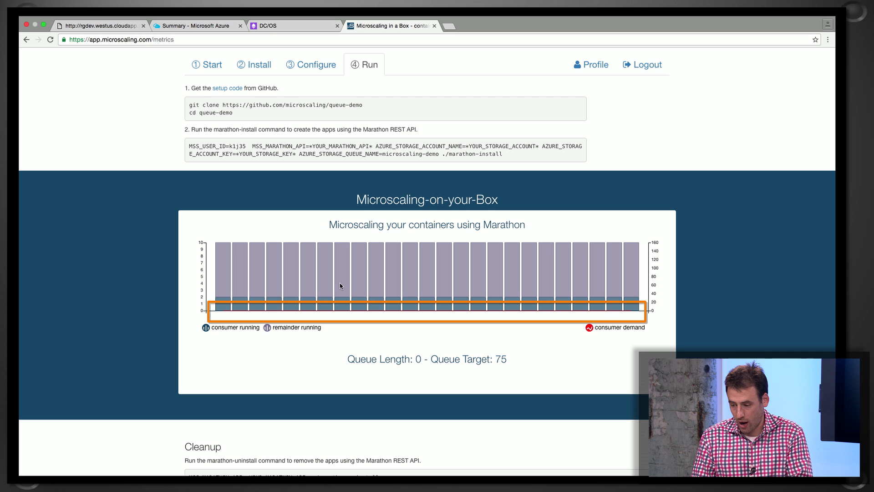
- Go back to the DC/OS tab with the Marathon applications list
left_click(288, 28)
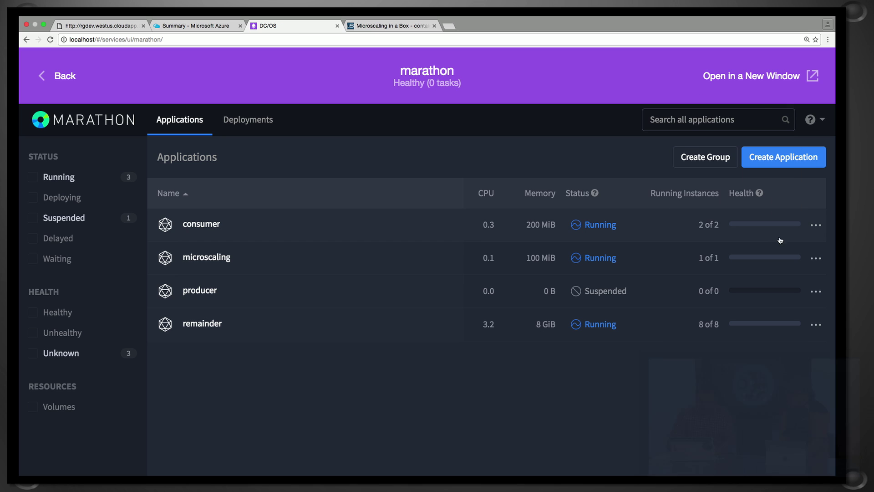
- Scale the producer app to 8 instances, then view the Microscaling in a Box page
left_click(814, 295)
left_click(743, 309)
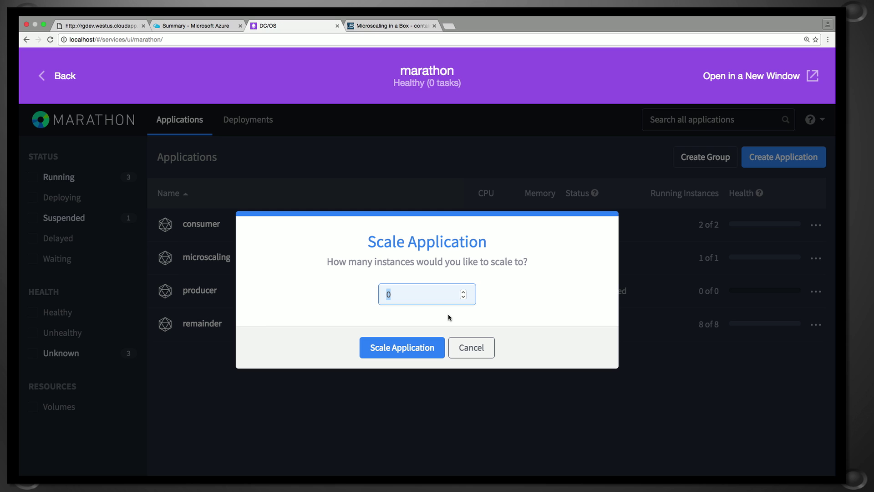
type("8")
left_click(406, 348)
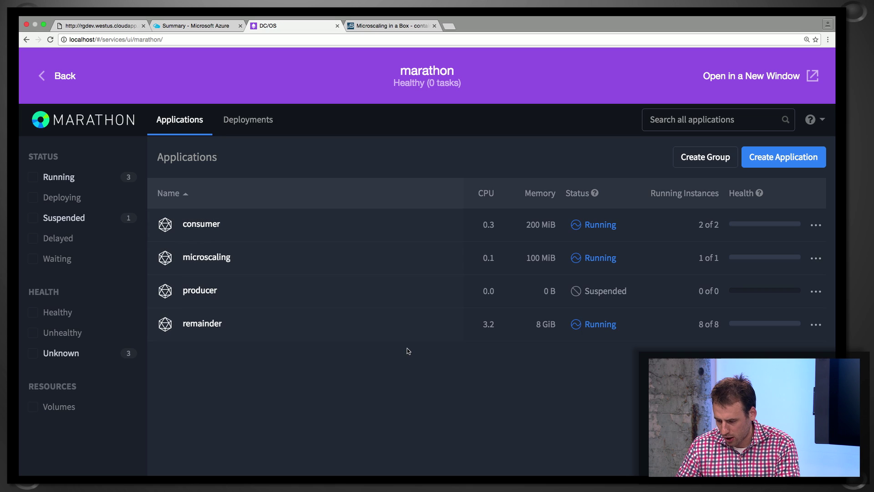
left_click(393, 26)
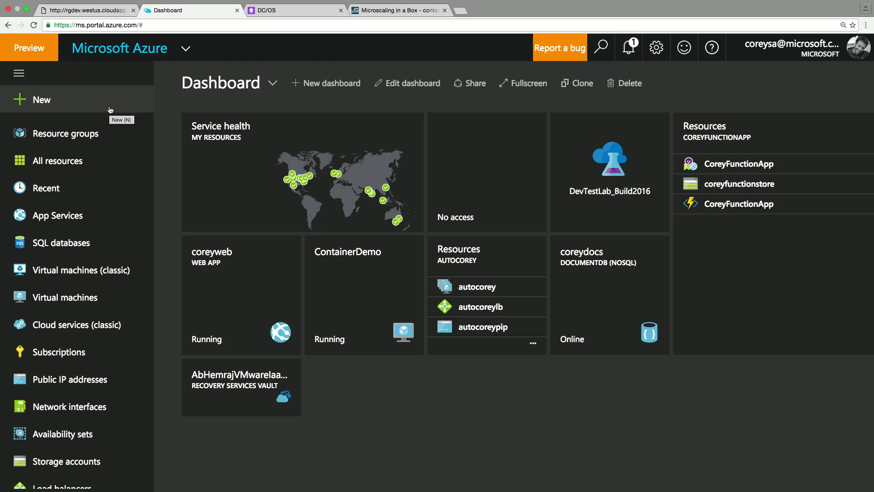
- Open the New marketplace hub and scroll its categories down to Containers
left_click(109, 110)
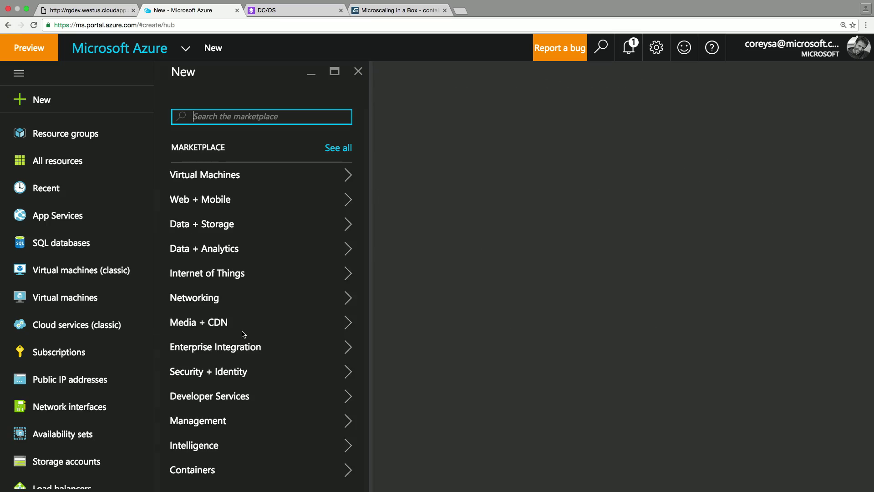
scroll(243, 334, "down", 1)
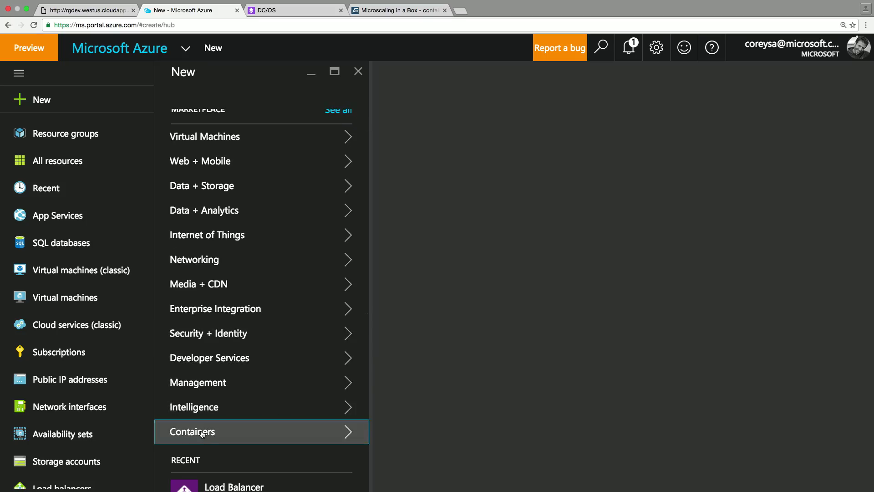